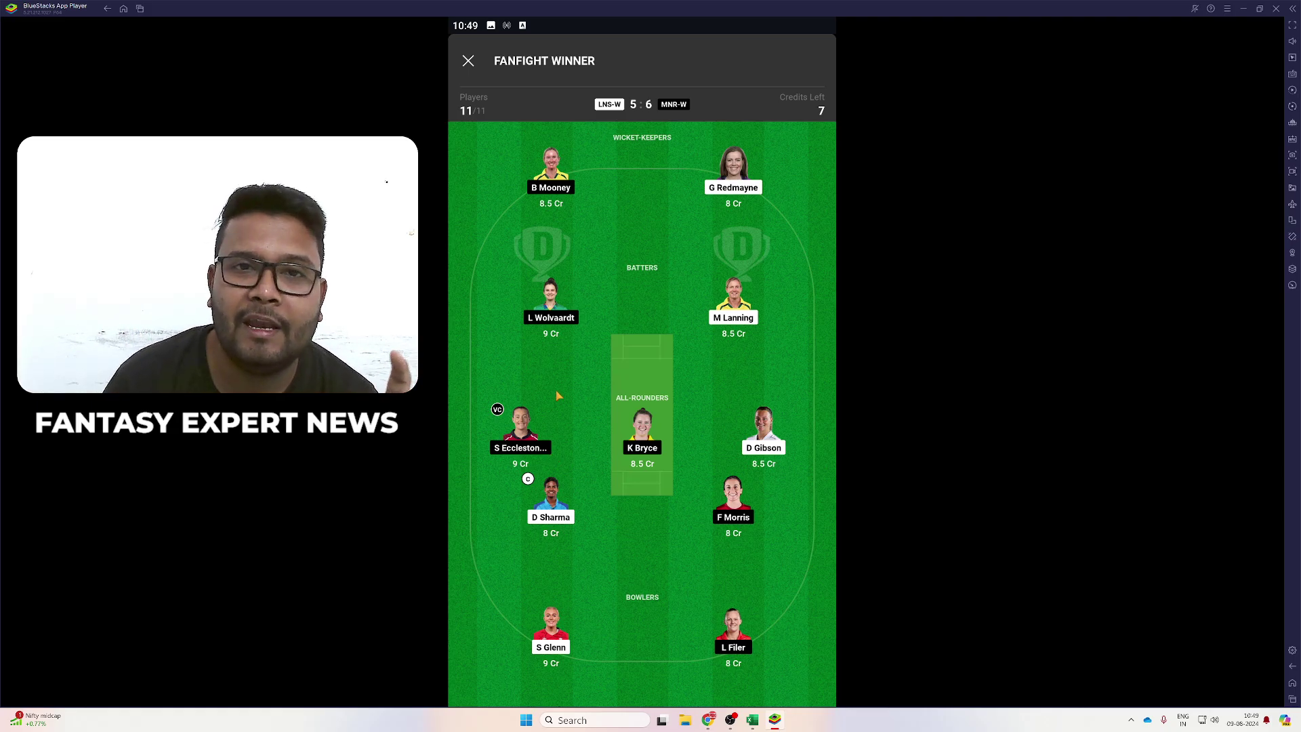
Close the fantasy team preview and switch to the Excel workbook with team statistics by bowling type.
left_click(469, 61)
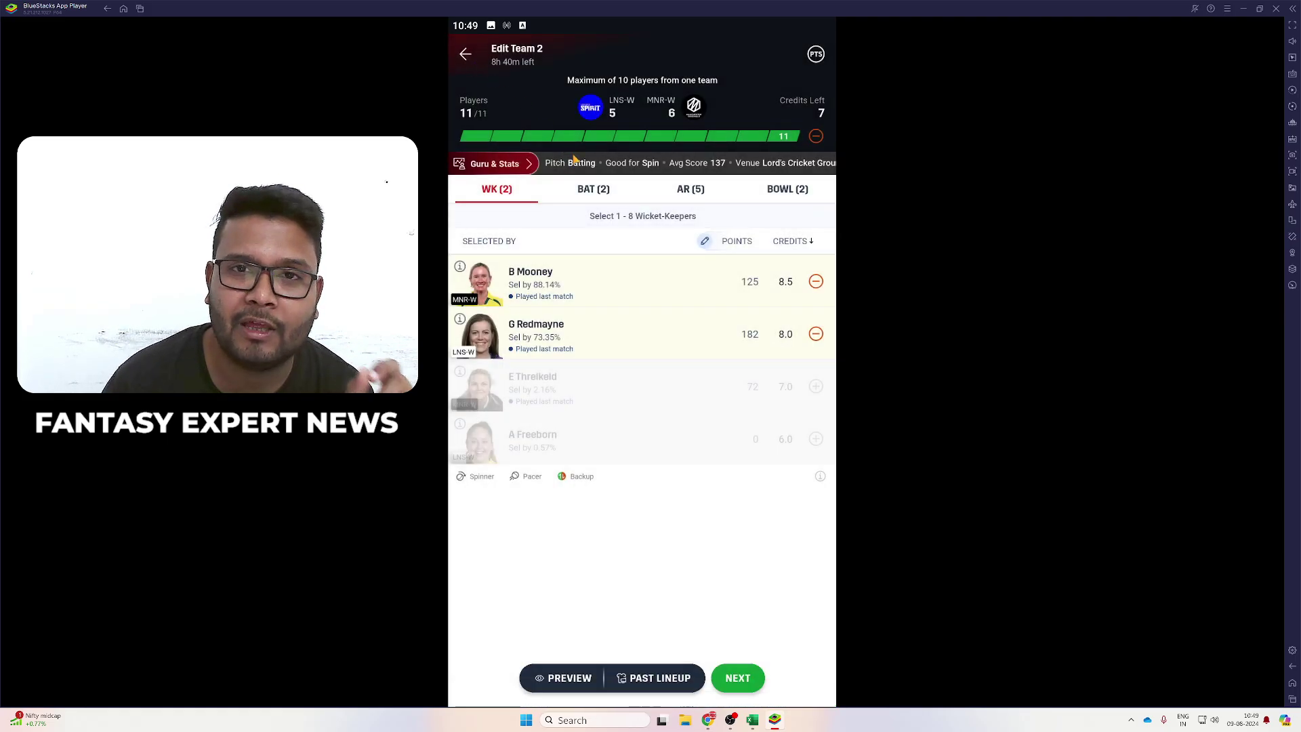
mouse_move(706, 727)
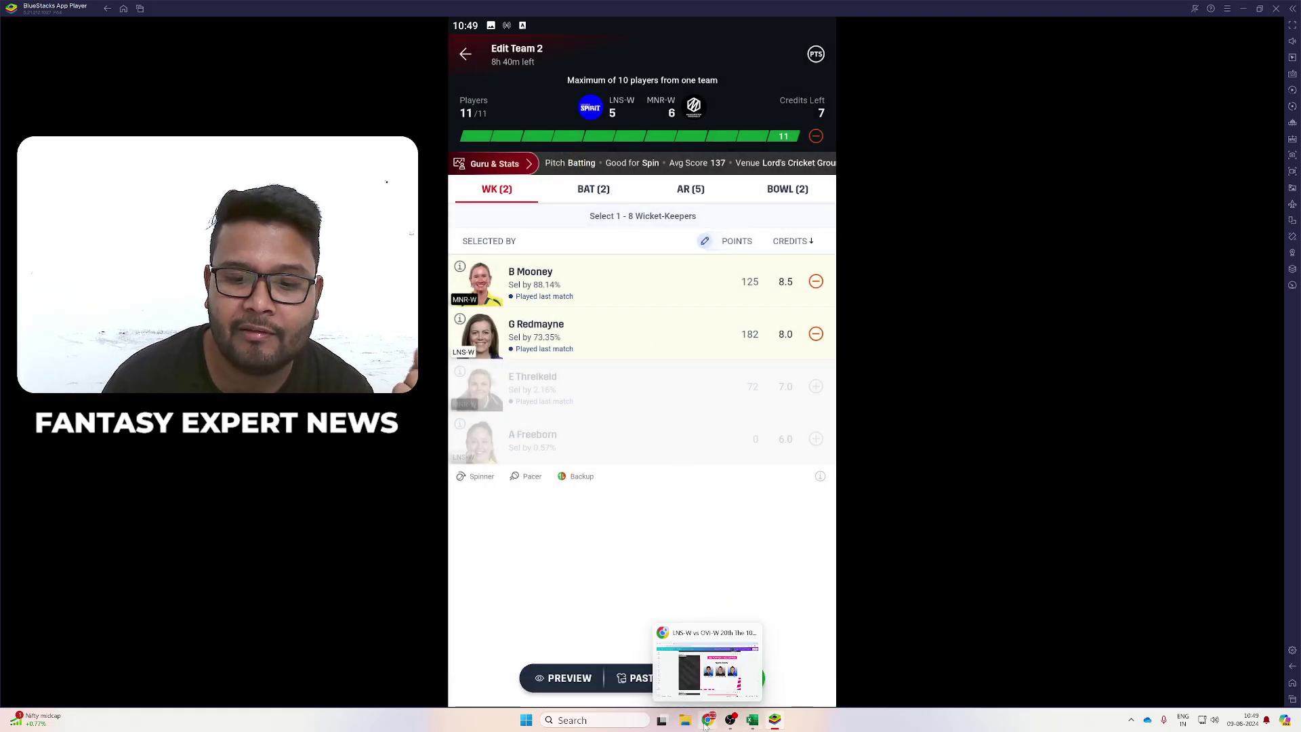
left_click(752, 722)
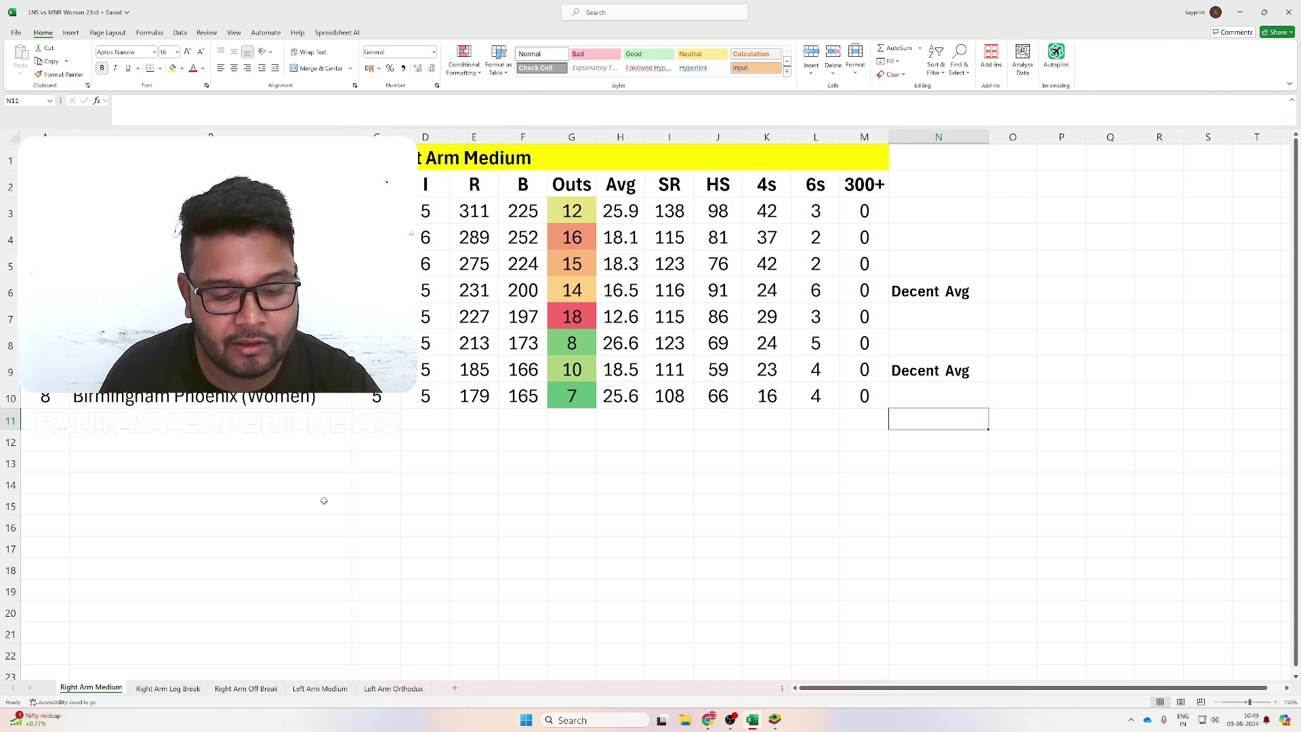
type("@")
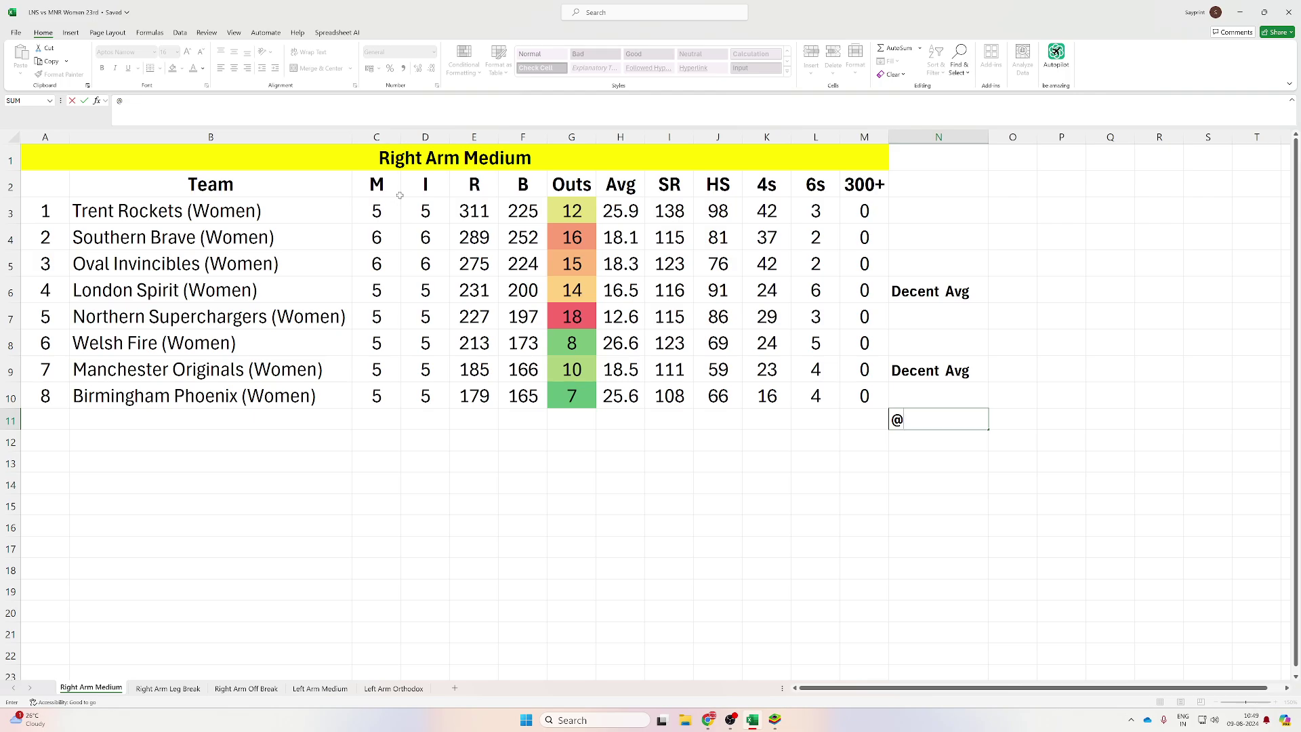
left_click(296, 292)
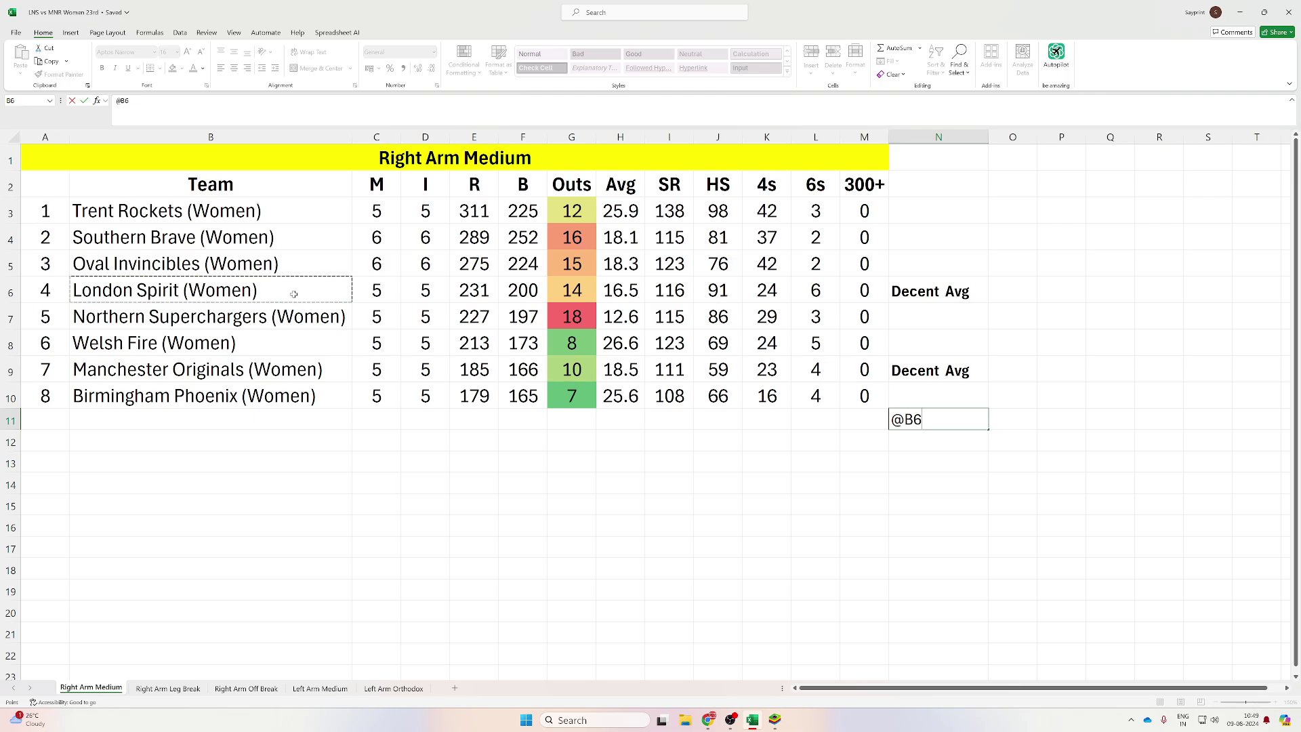
left_click(426, 158)
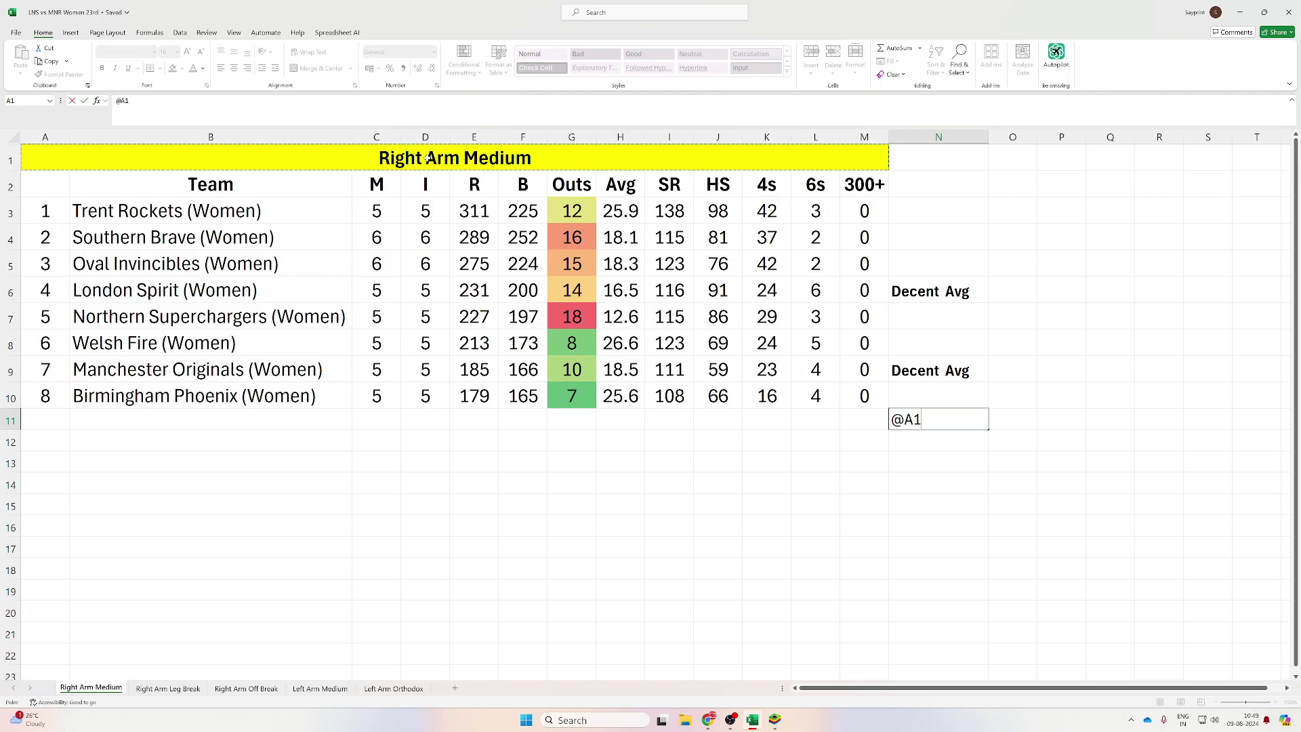
left_click(336, 283)
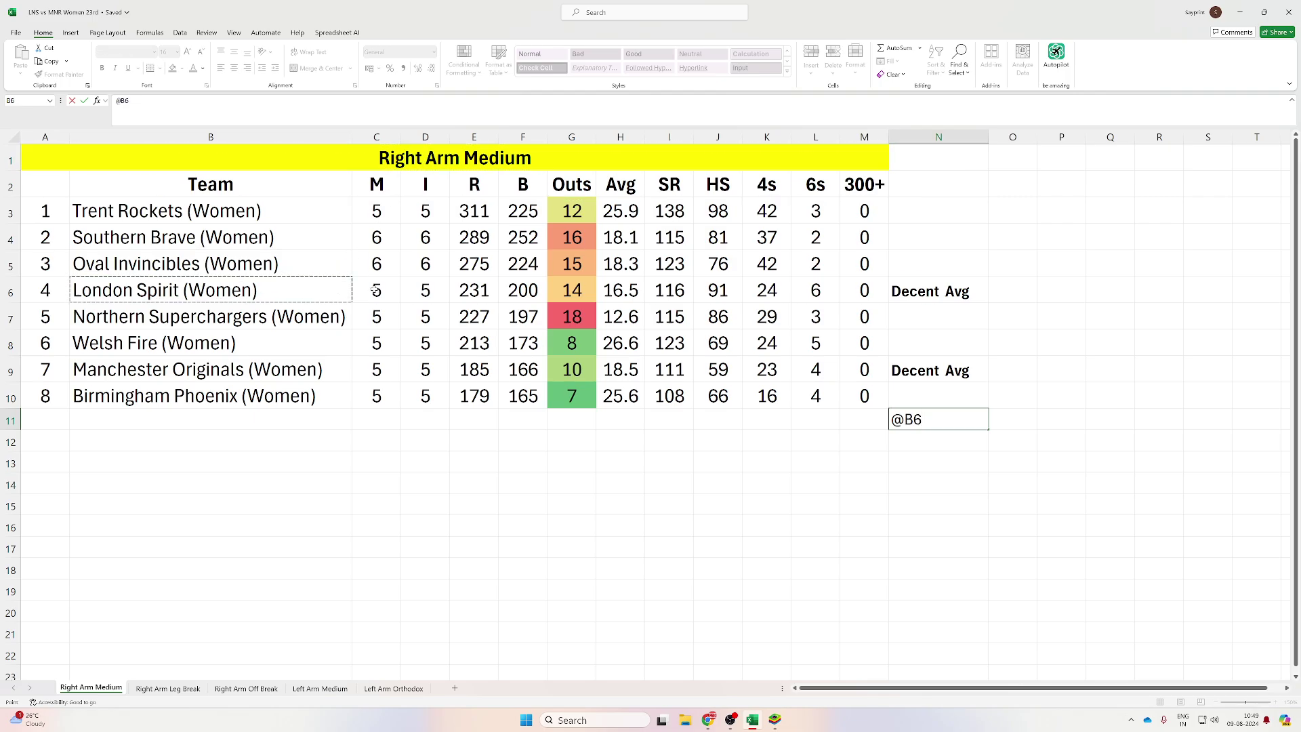
left_click(474, 290)
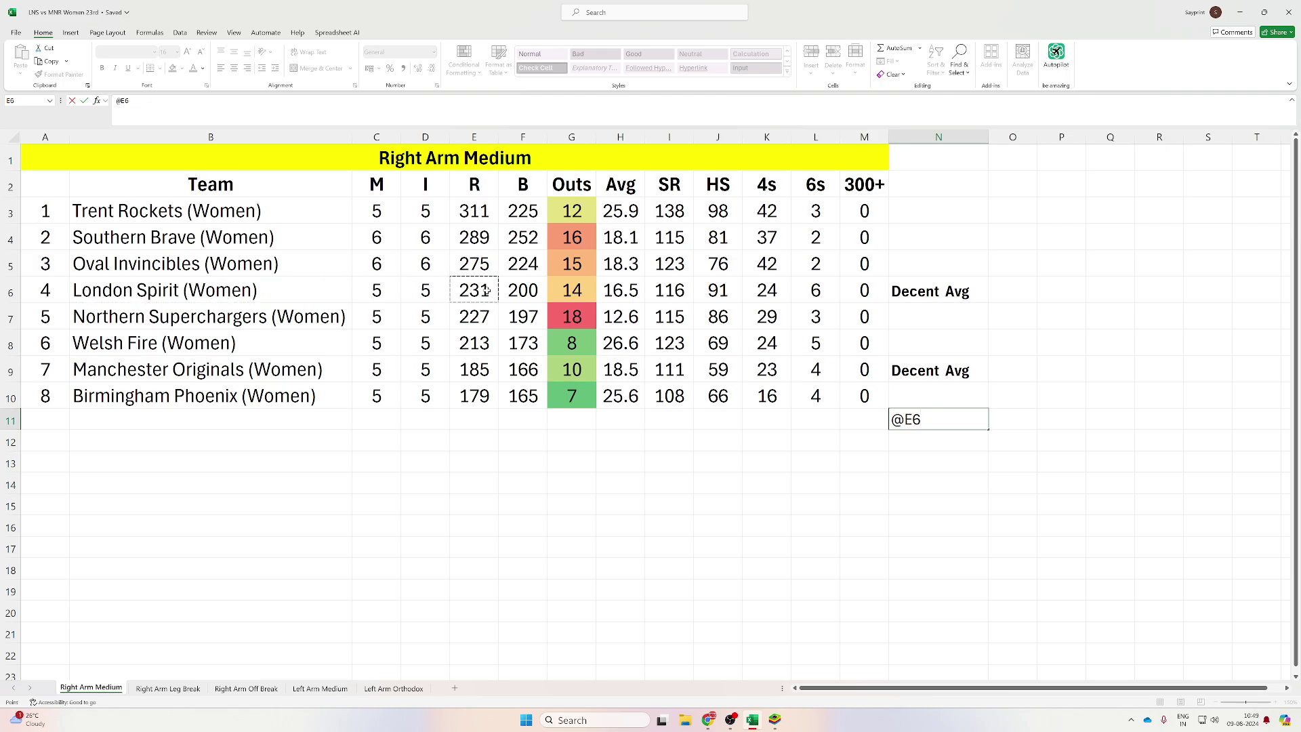
left_click(625, 289)
key("Escape")
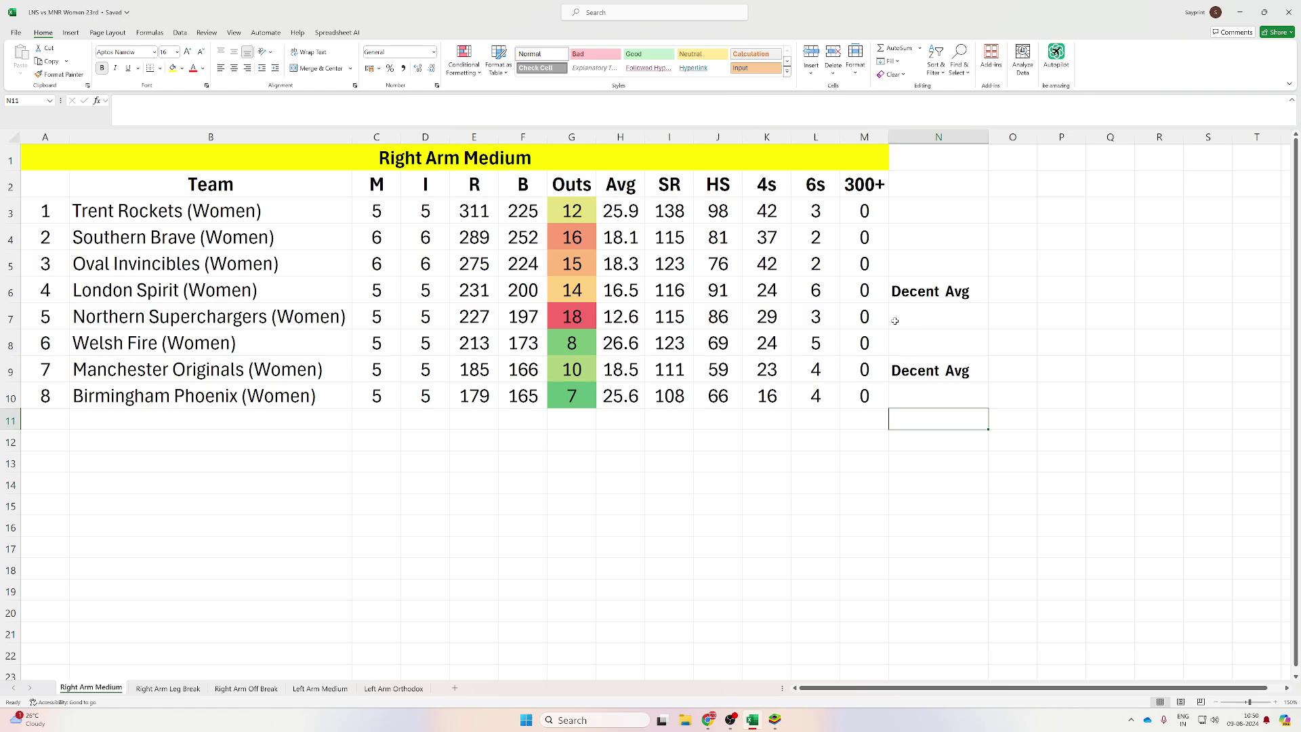
Review the London Spirit and Manchester Originals figures on the Right Arm Leg Break and Right Arm Off Break sheets.
left_click(169, 689)
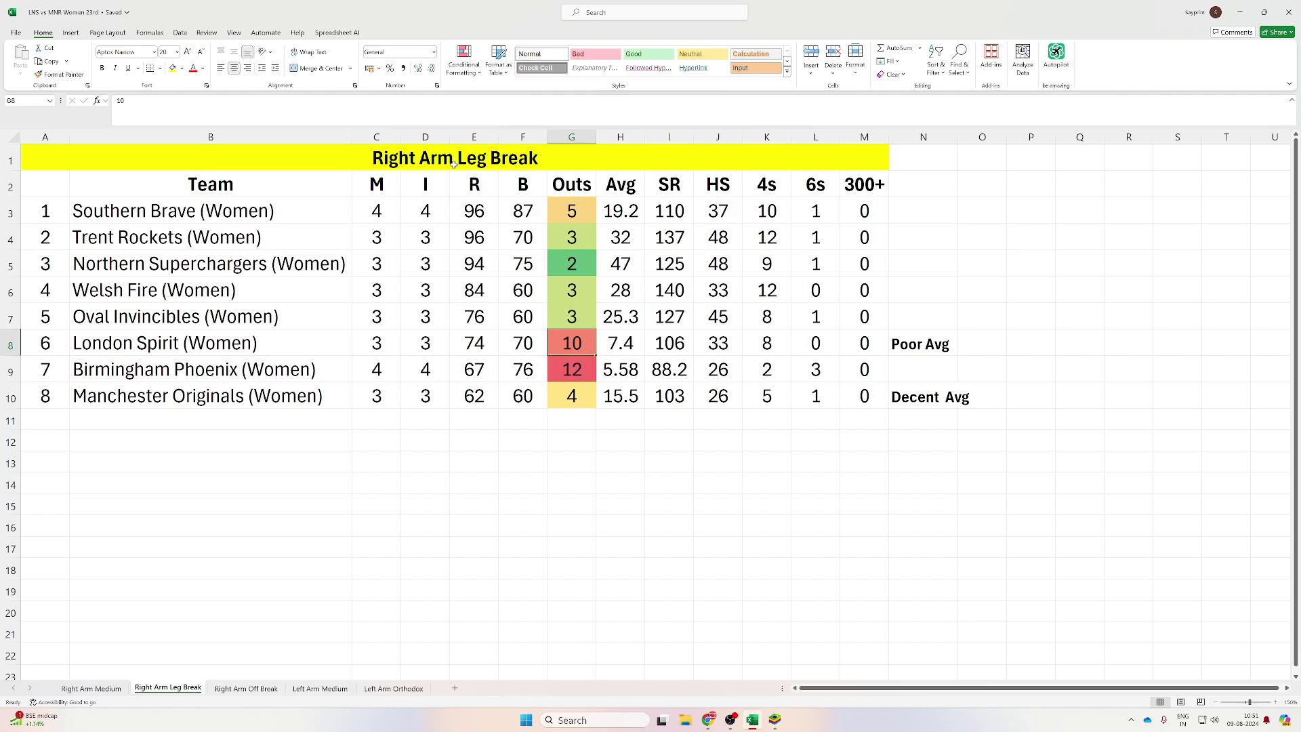
left_click(285, 405)
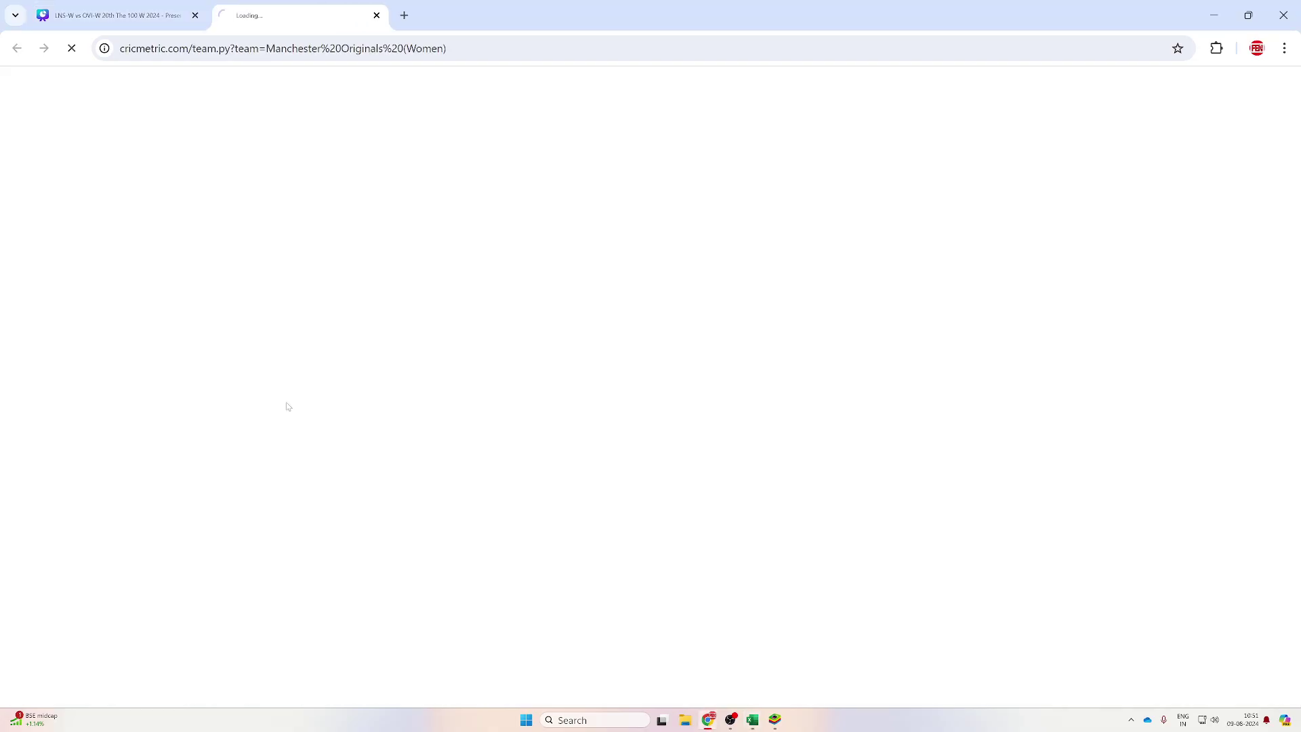
left_click(708, 719)
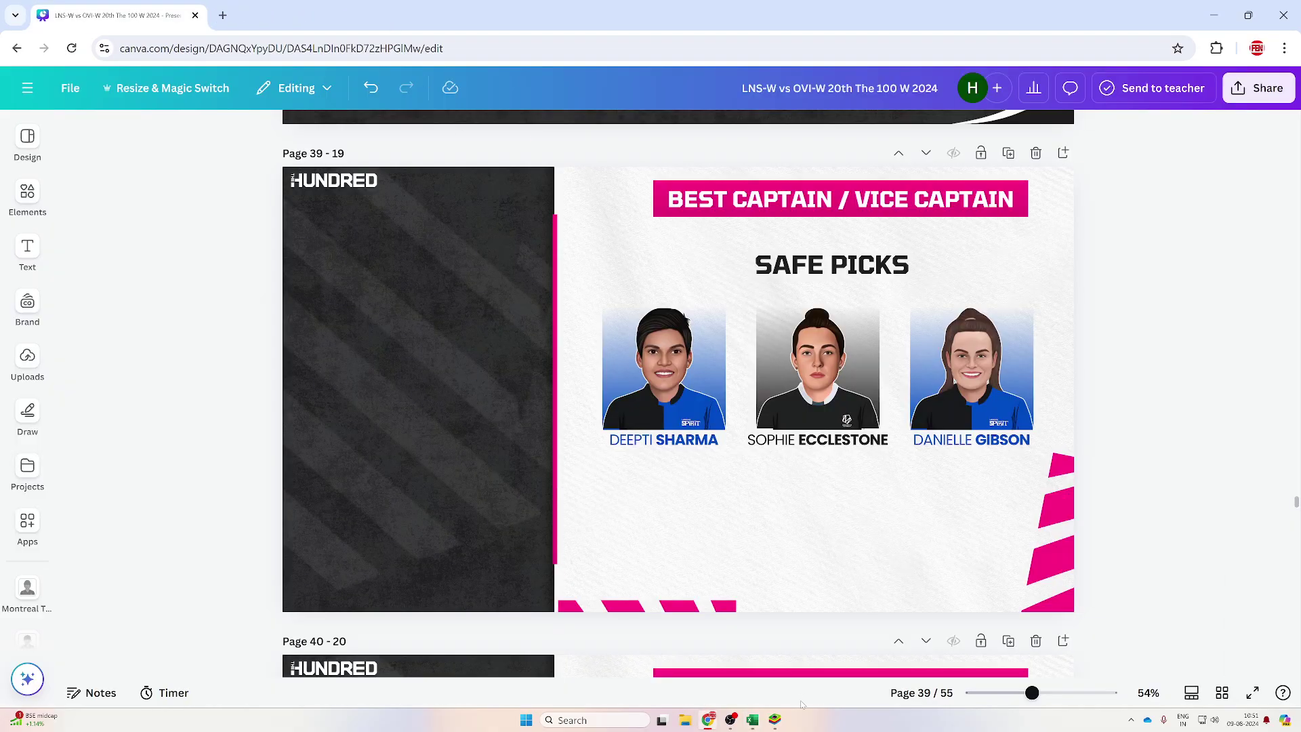
left_click(752, 719)
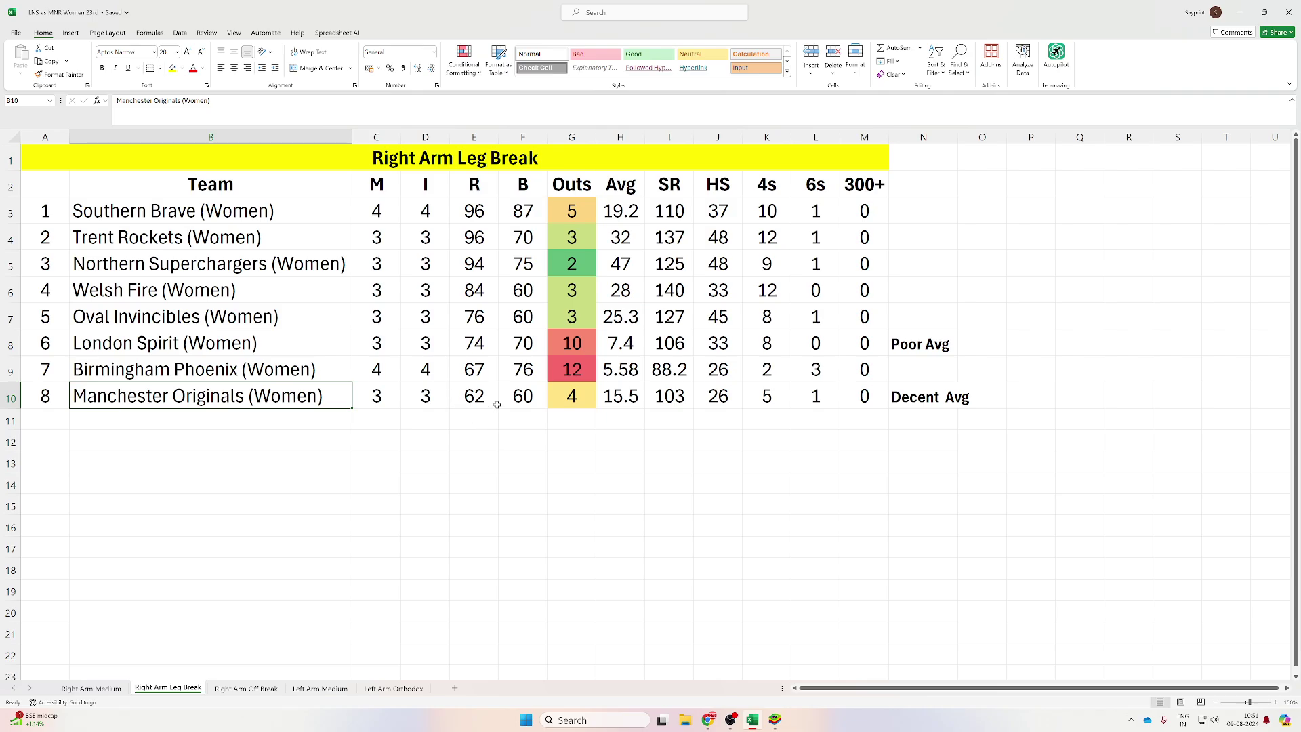
left_click(247, 688)
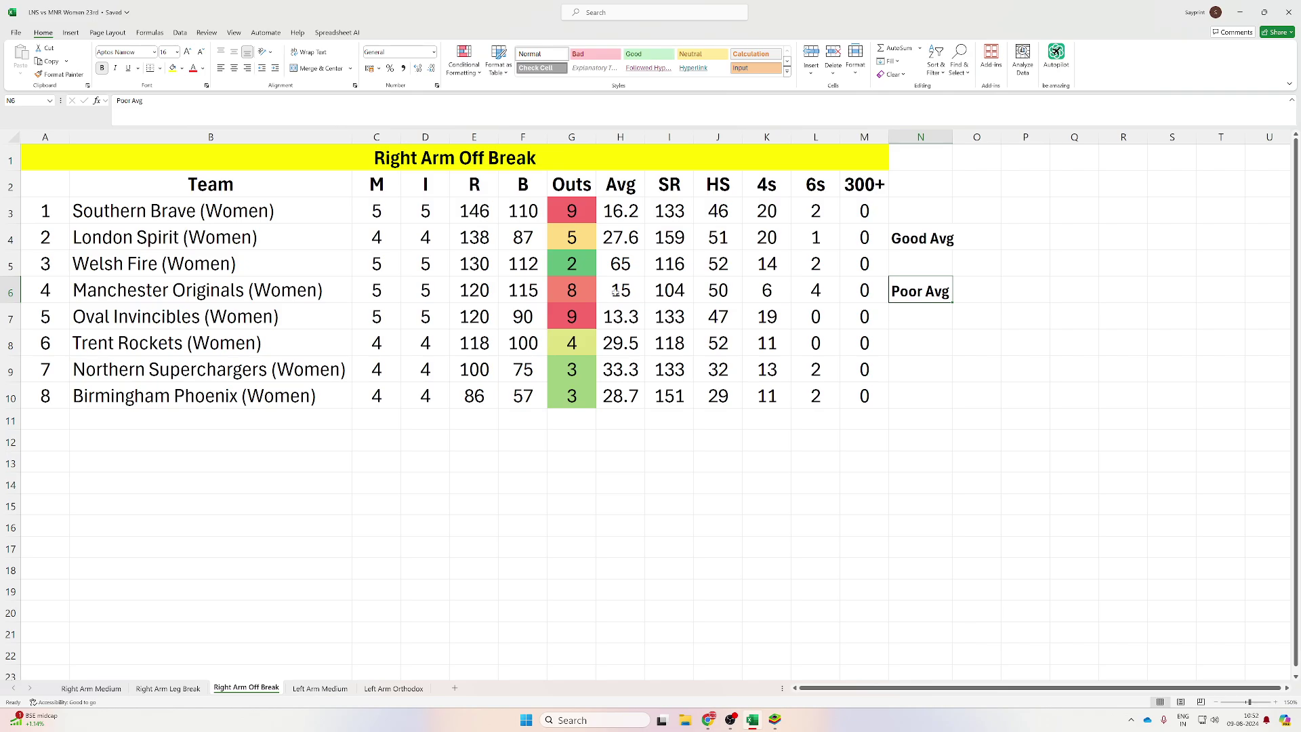
left_click(575, 290)
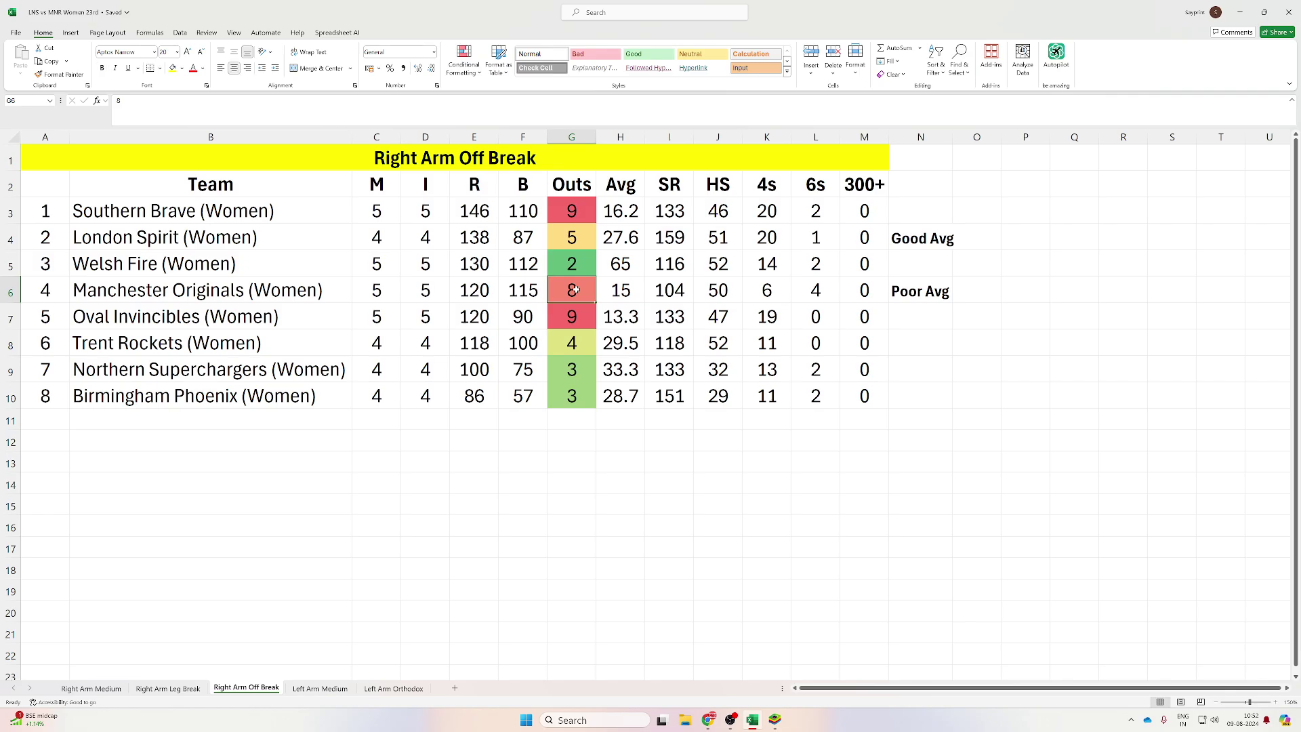
Widen column N on the Left Arm Medium sheet to fit its notes, and select the Manchester Originals note on Left Arm Orthodox.
left_click(321, 688)
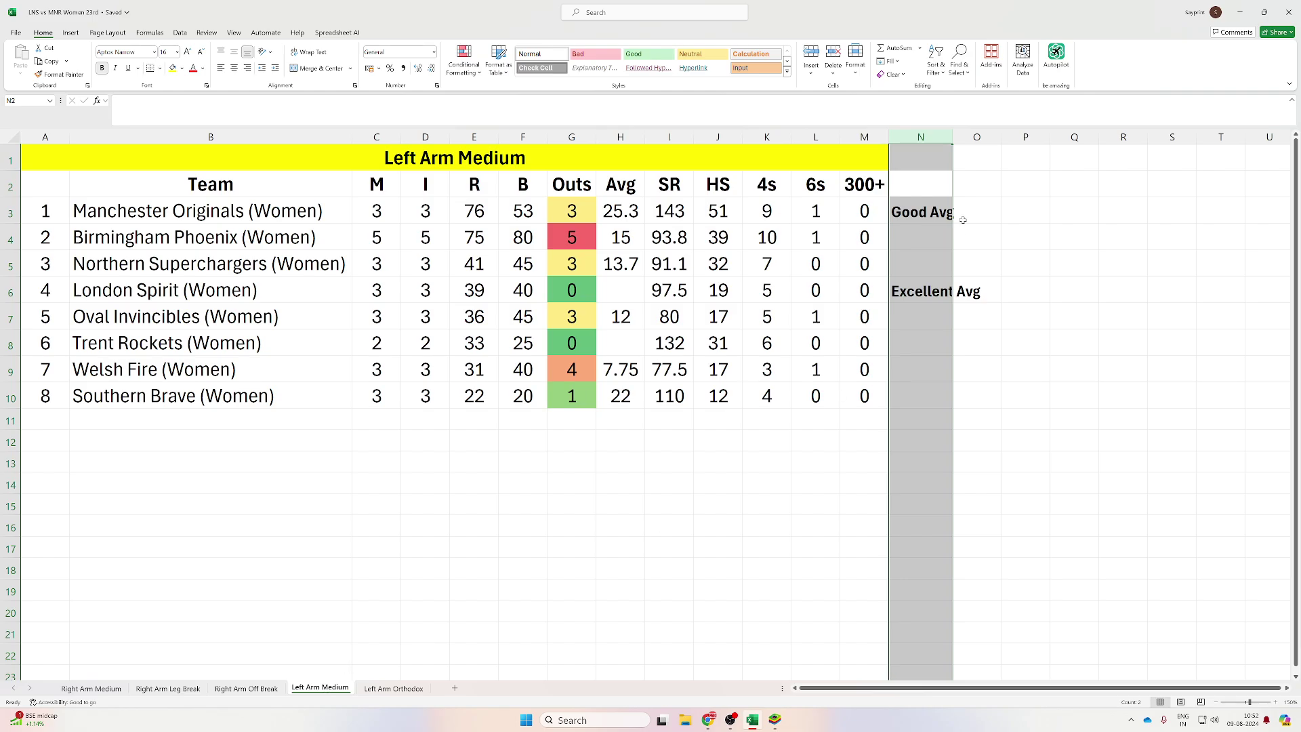
left_click_drag(953, 138, 980, 138)
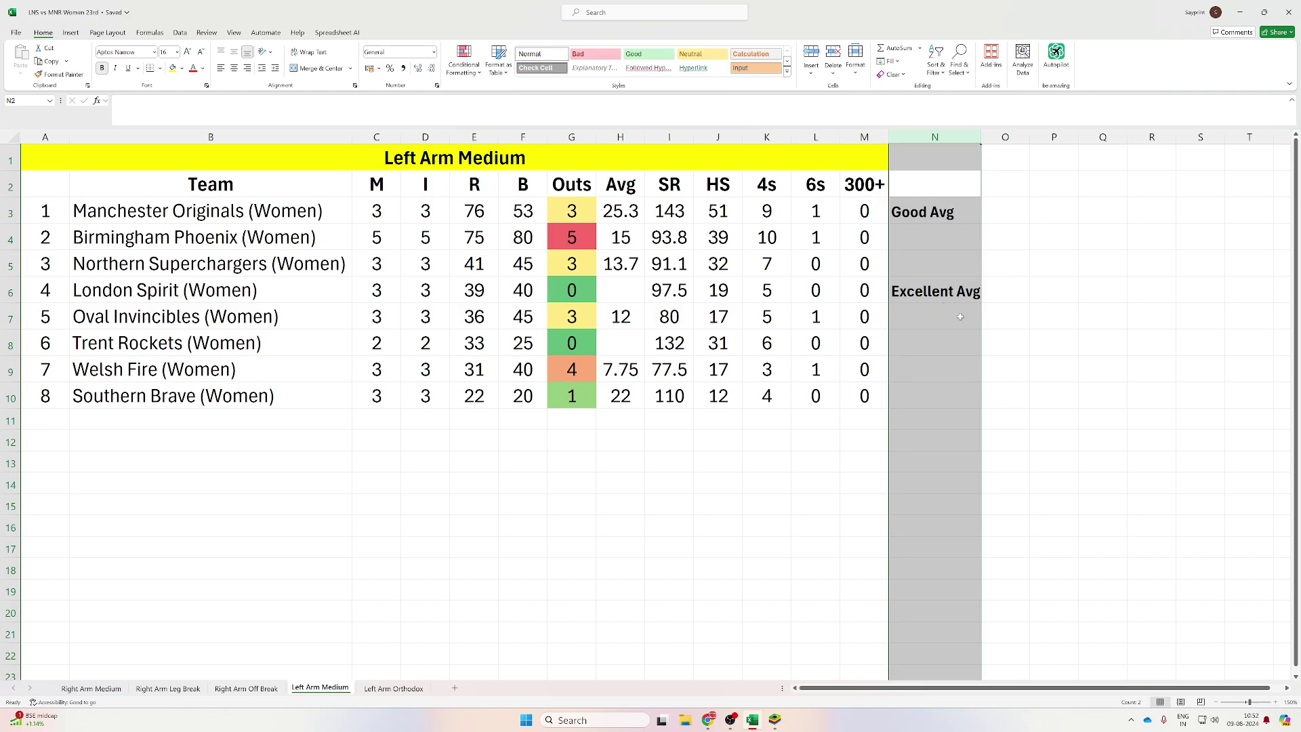
left_click(398, 689)
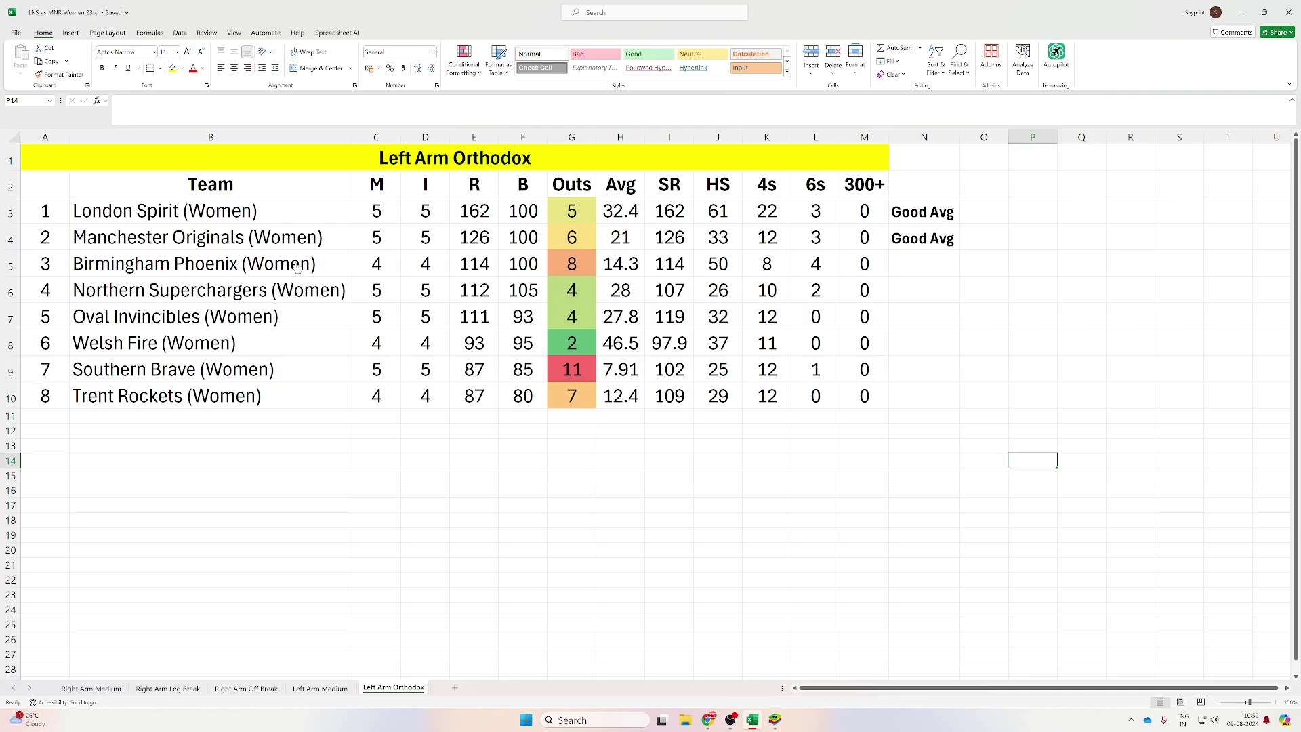
left_click(915, 238)
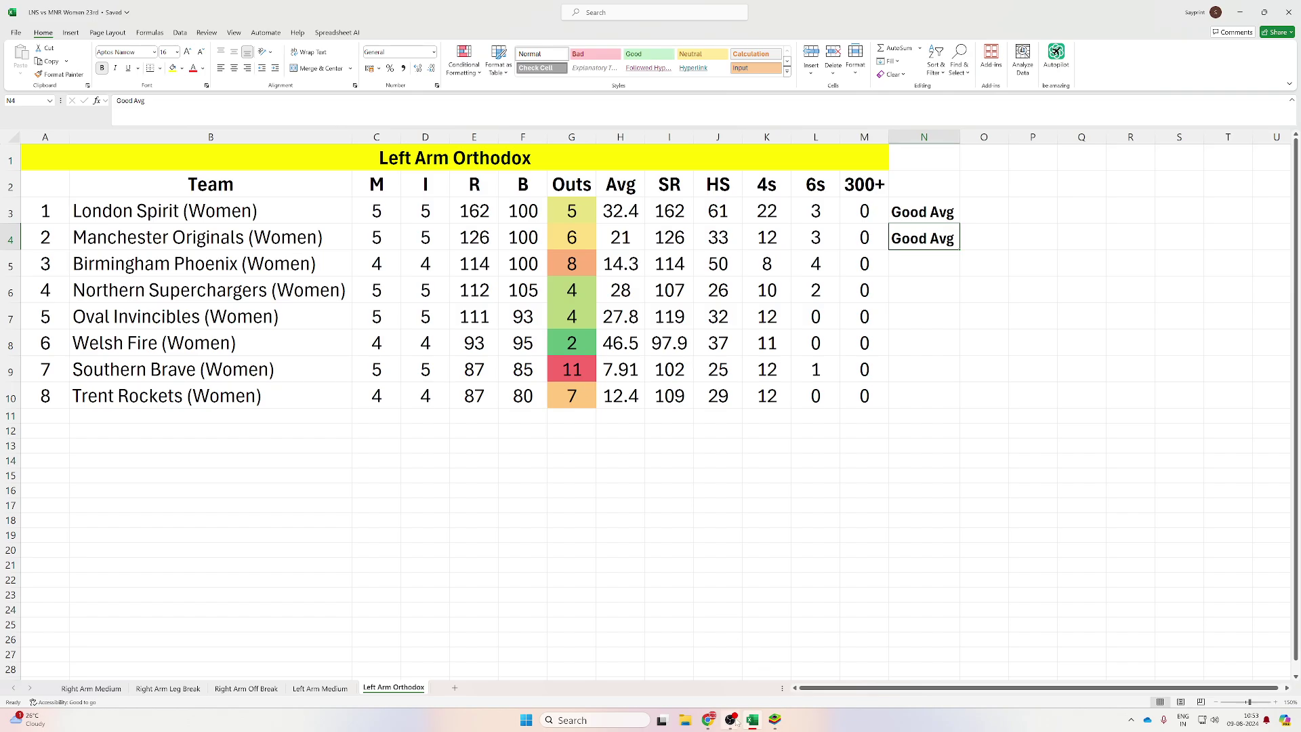
Switch to the Chrome window with the LNS-W vs OVI-W Canva design.
mouse_move(730, 720)
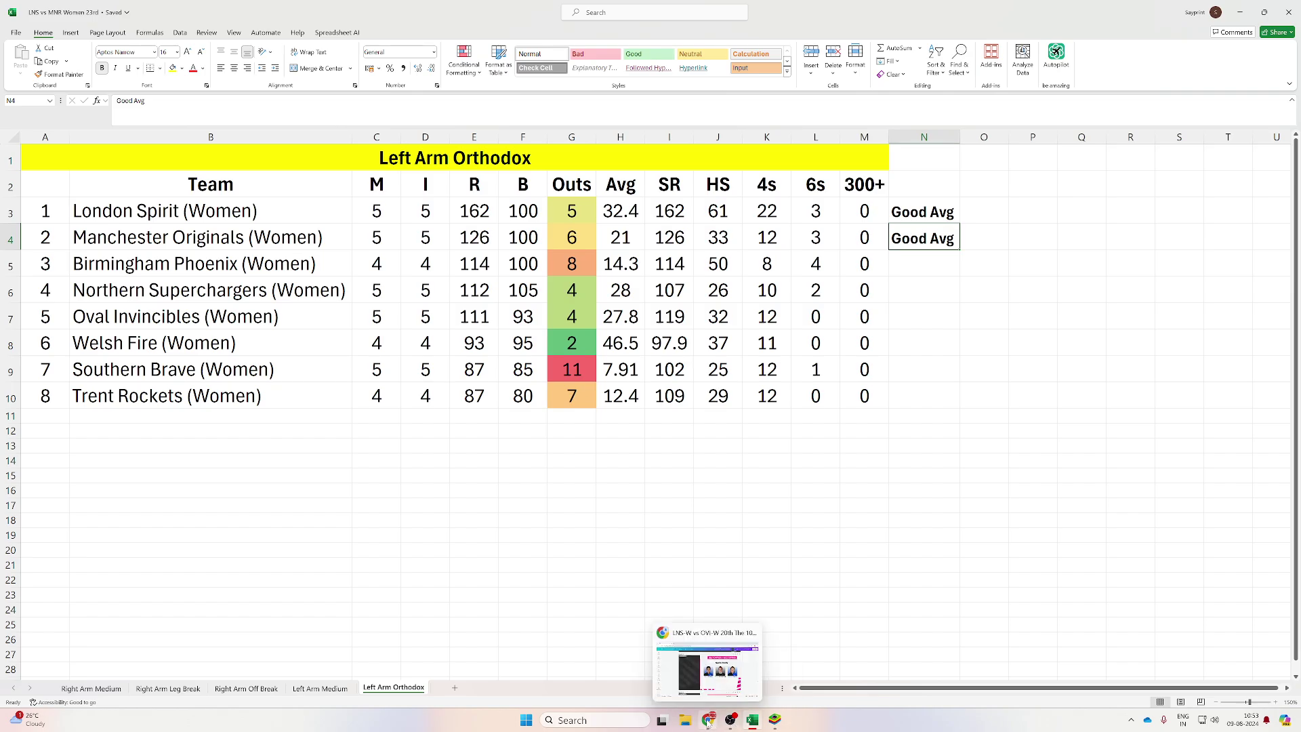
left_click(731, 719)
left_click(751, 719)
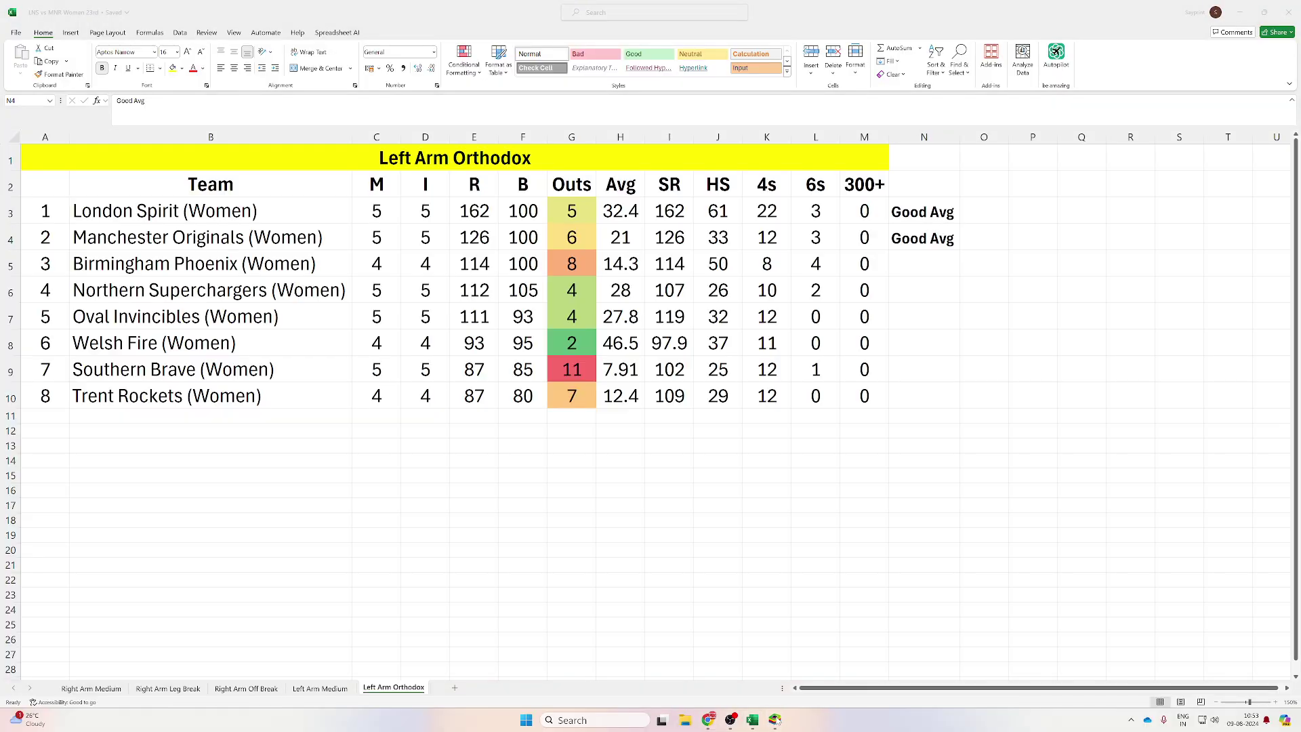
left_click(774, 719)
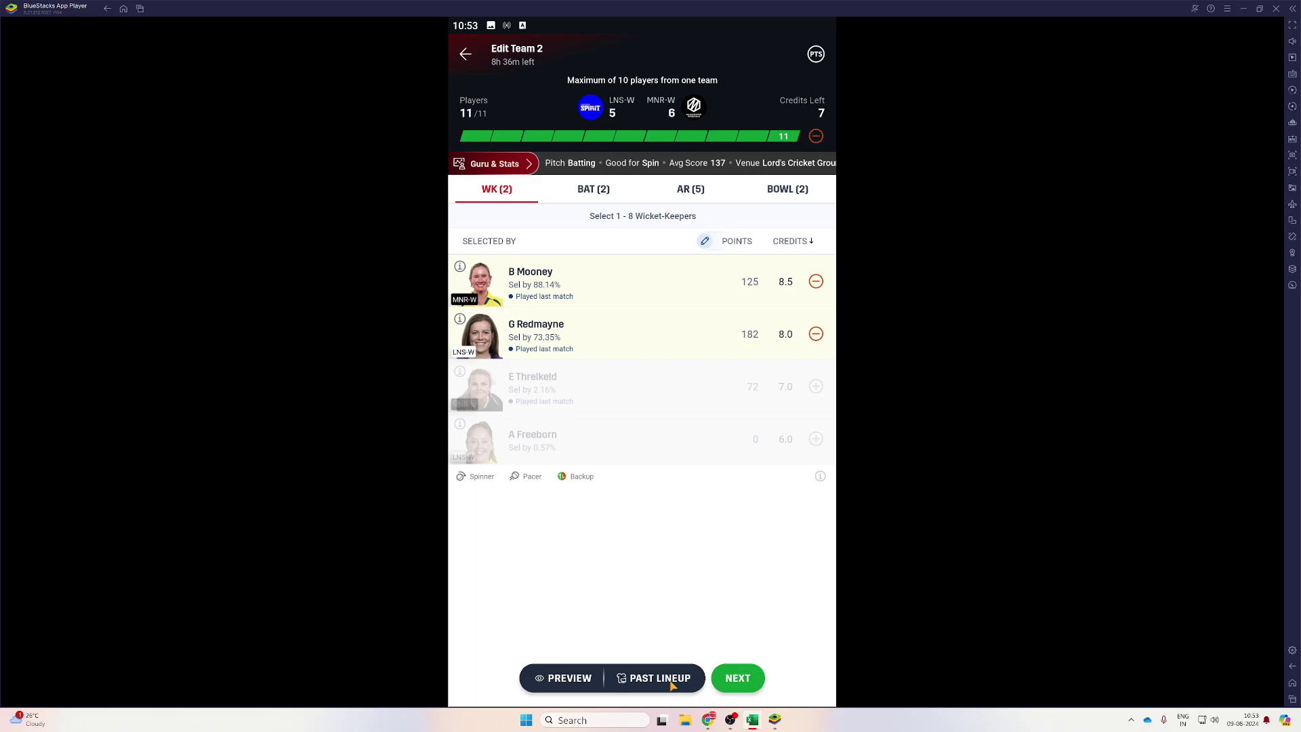
left_click(776, 721)
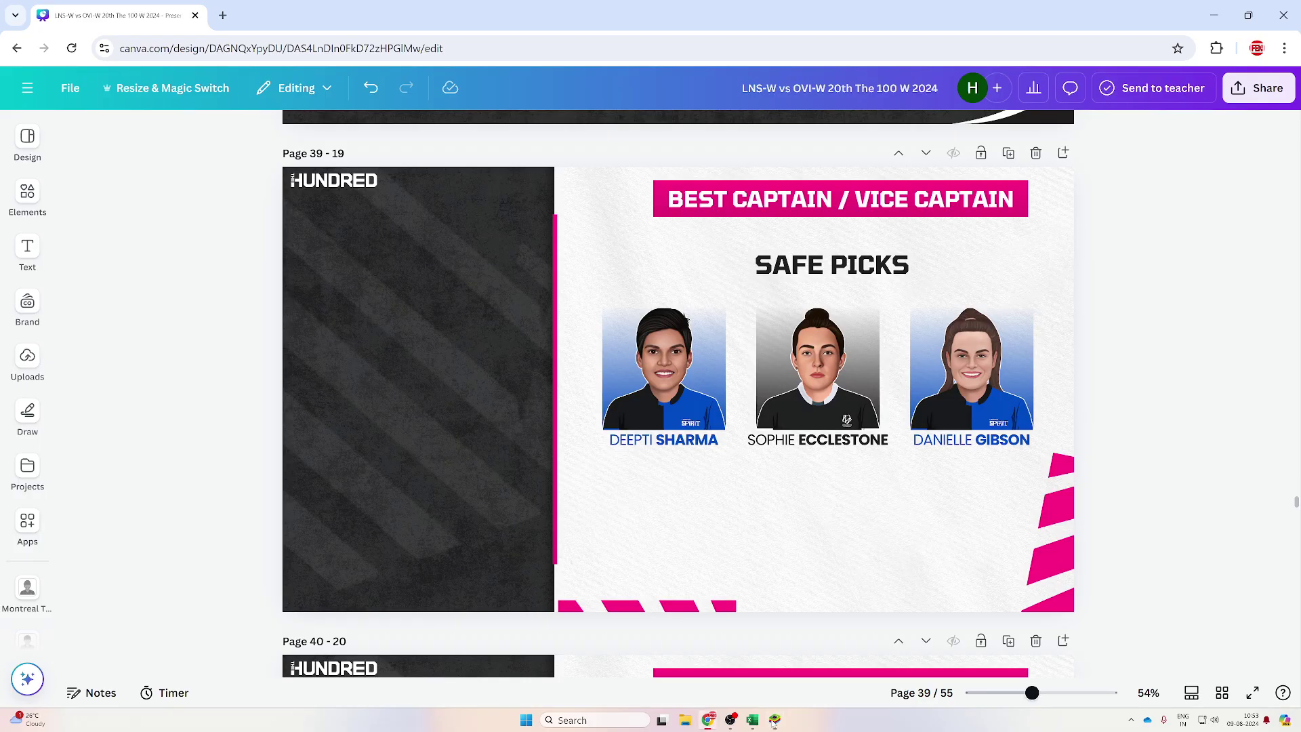
Present the design in full screen and go back through the slides to the Pitch Report for Lord's, London.
left_click(1252, 694)
key("Left")
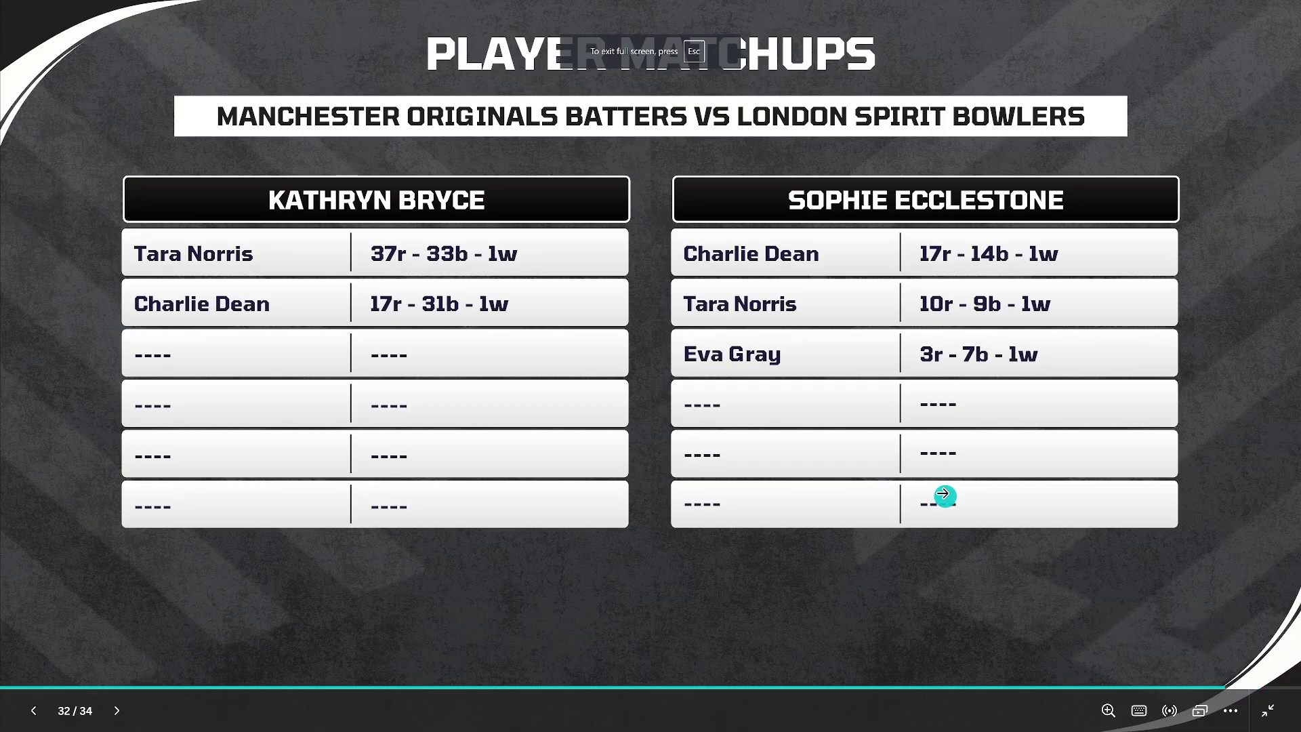
key("Left")
key("Left")
key("Left")
key("Left")
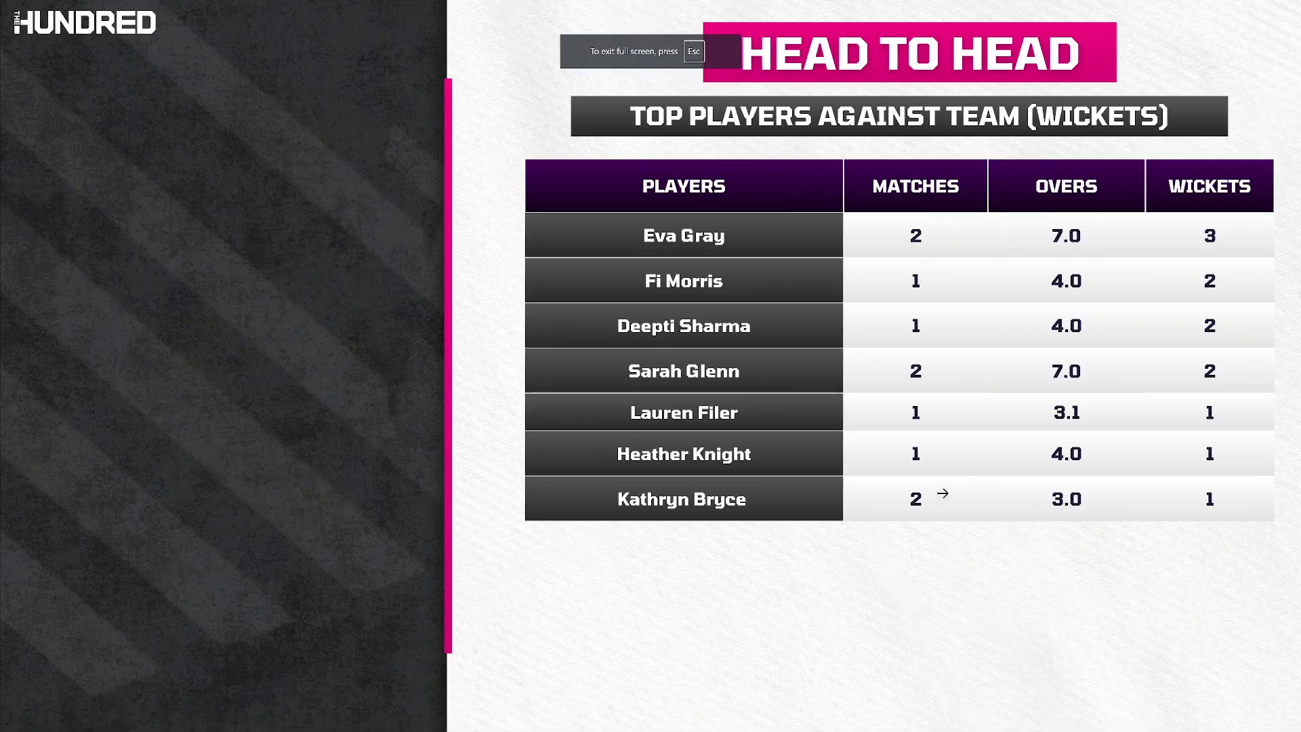
key("Left")
key("Left")
key("Left")
key("Left")
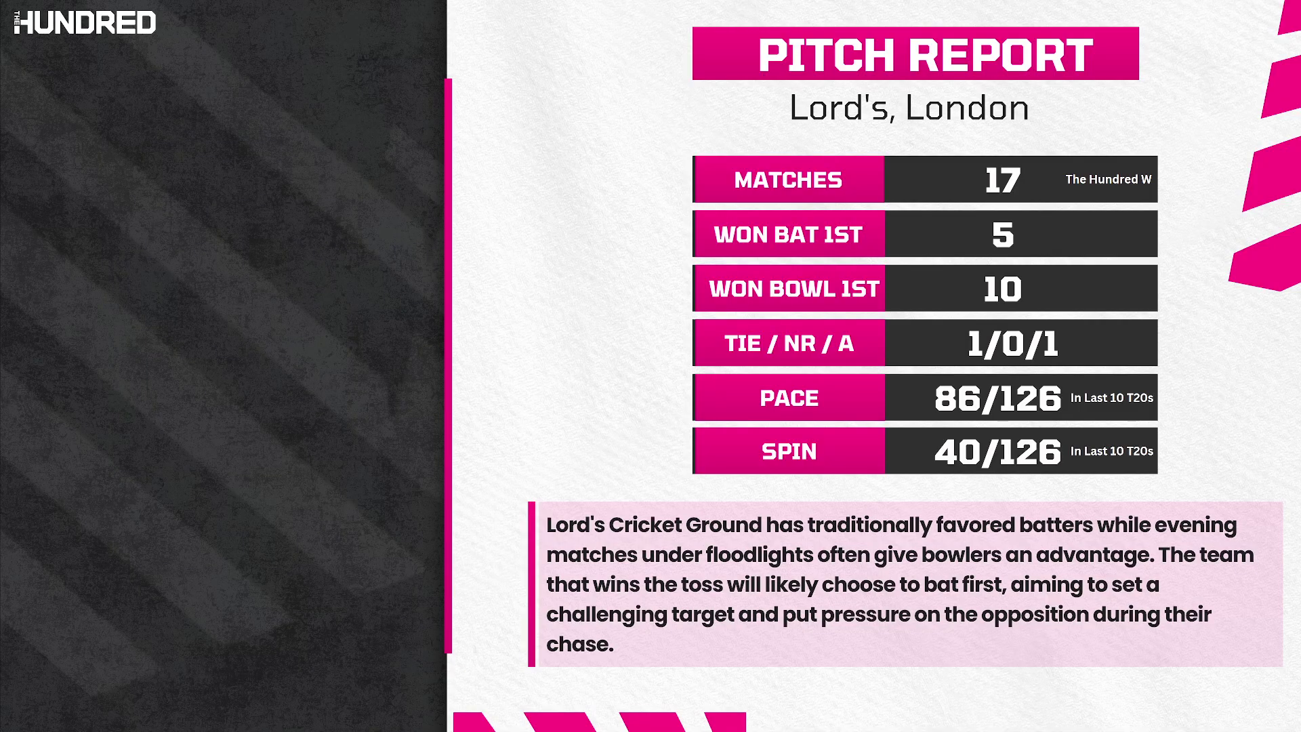
key("Left")
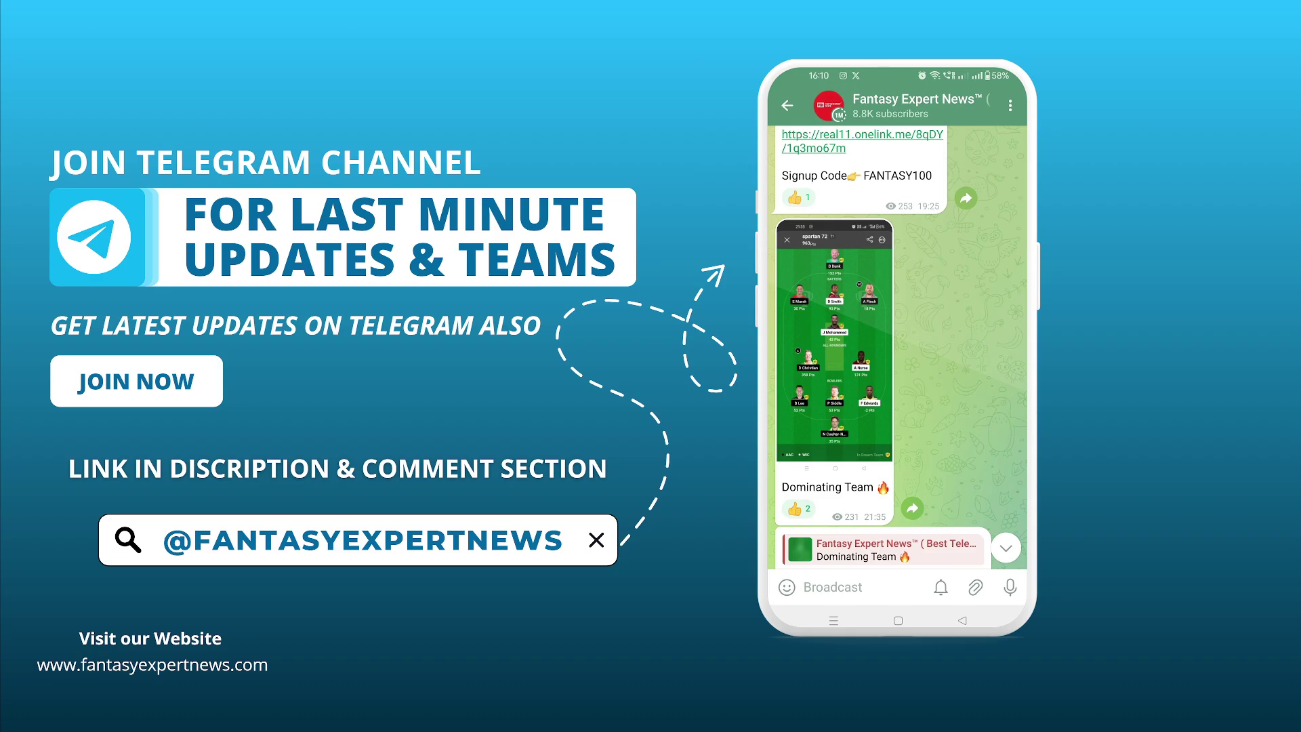
key("Right")
key("2")
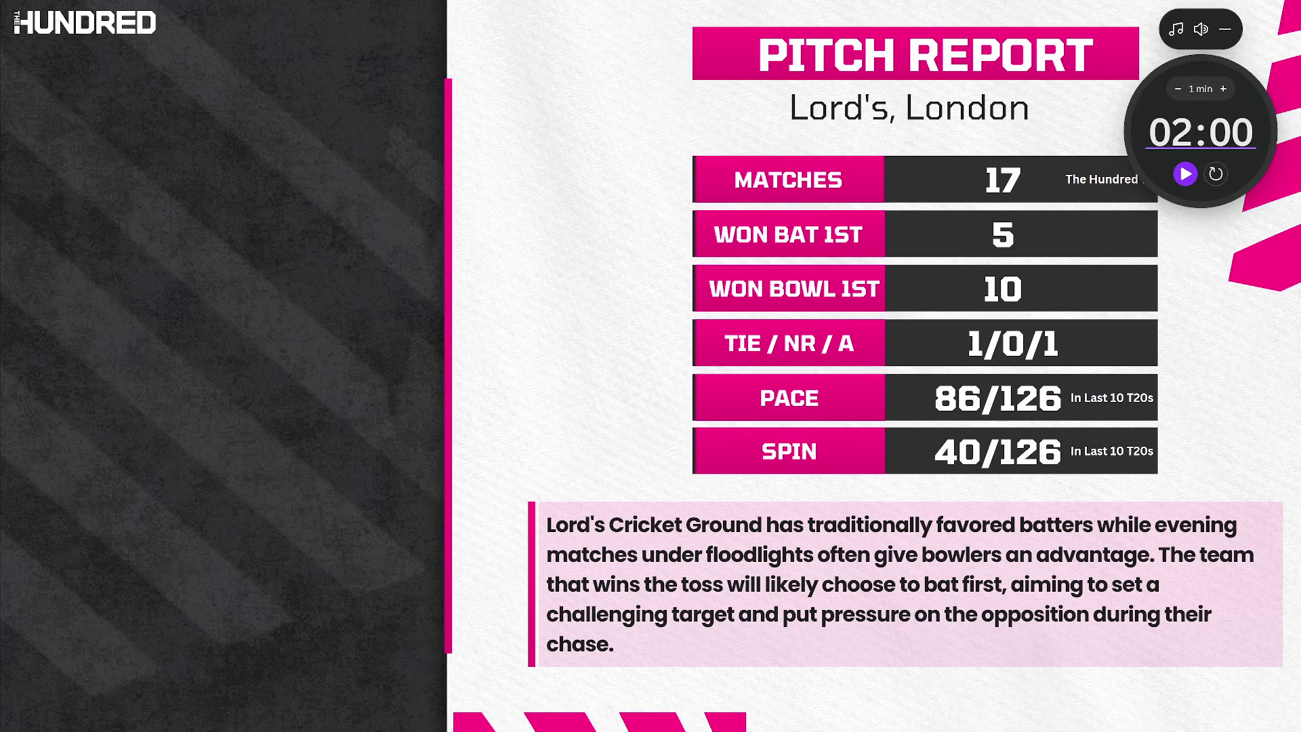
left_click(1224, 28)
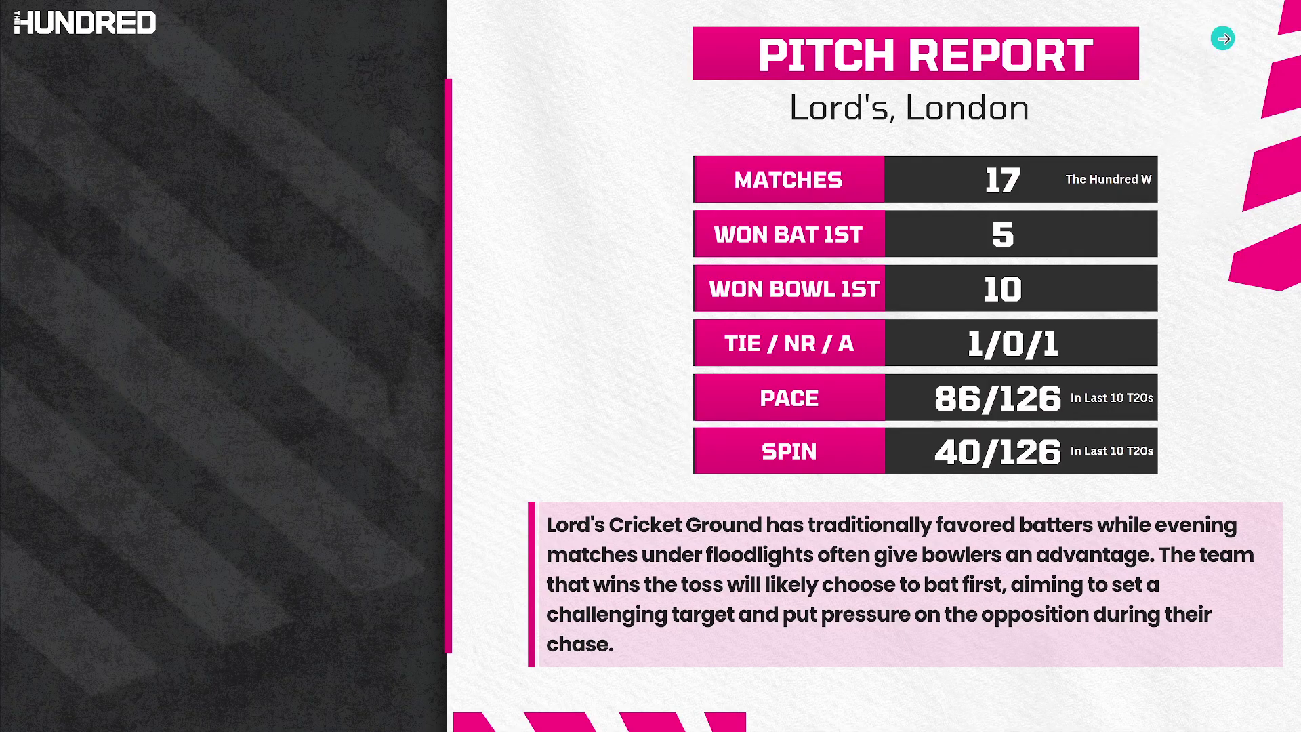